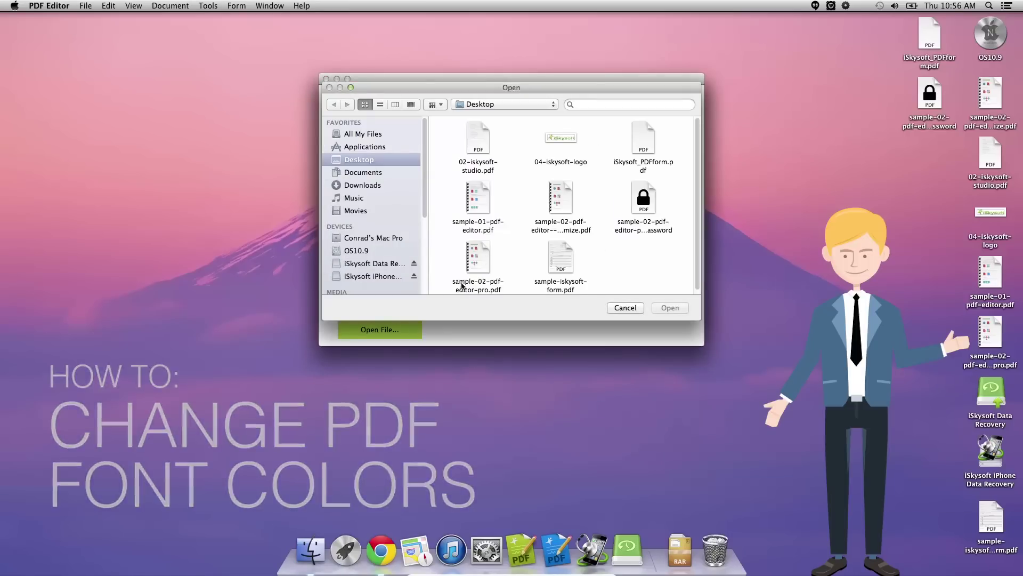
Open sample-01-pdf-editor.pdf from the Desktop
double_click(478, 207)
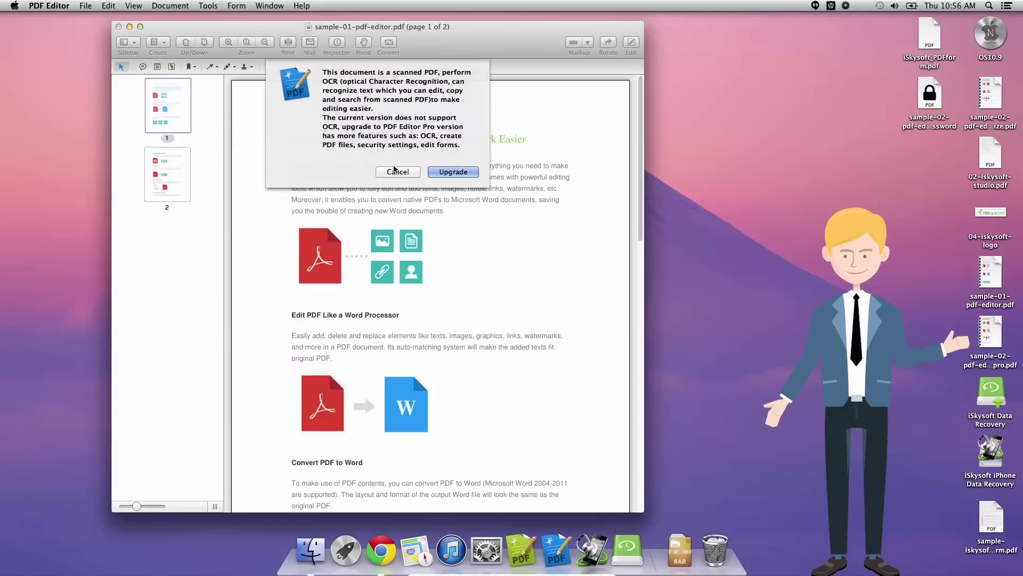
Cancel the OCR upgrade notice and select part of the first paragraph
click(398, 171)
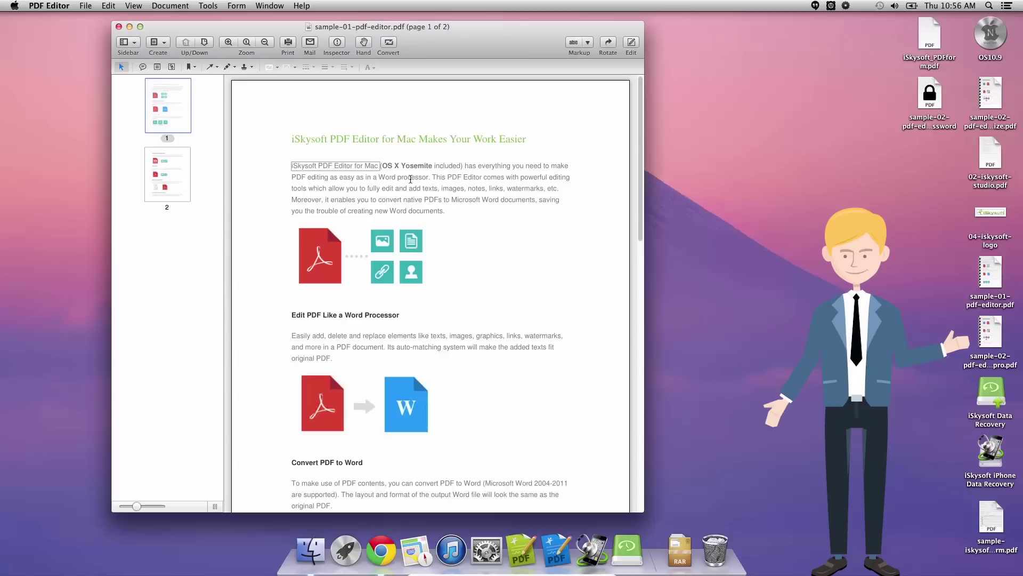
drag(380, 176, 455, 194)
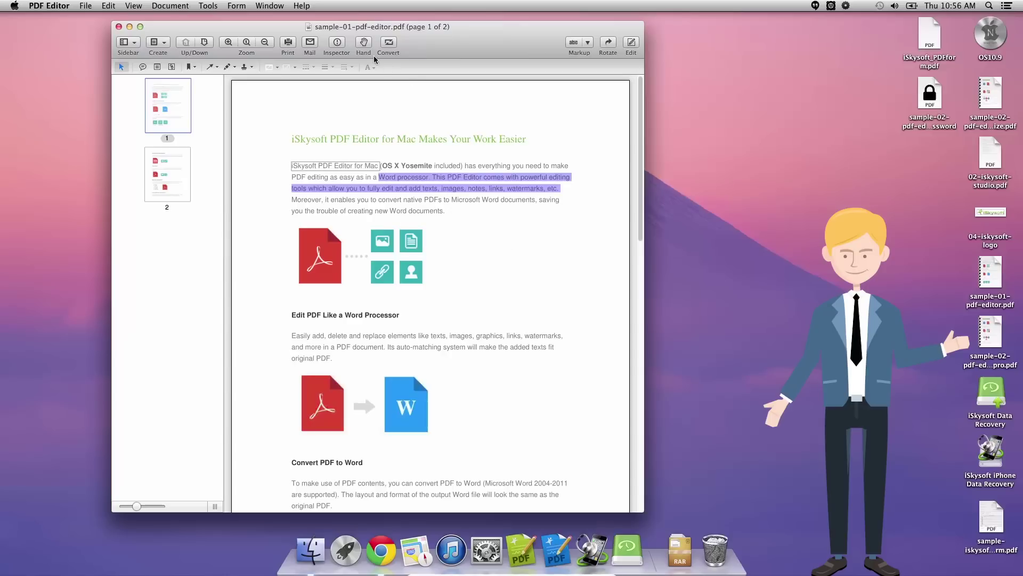
In Edit mode, turn 'to convert native PDFs to Microsoft Word' on the Moreover line orange
click(632, 43)
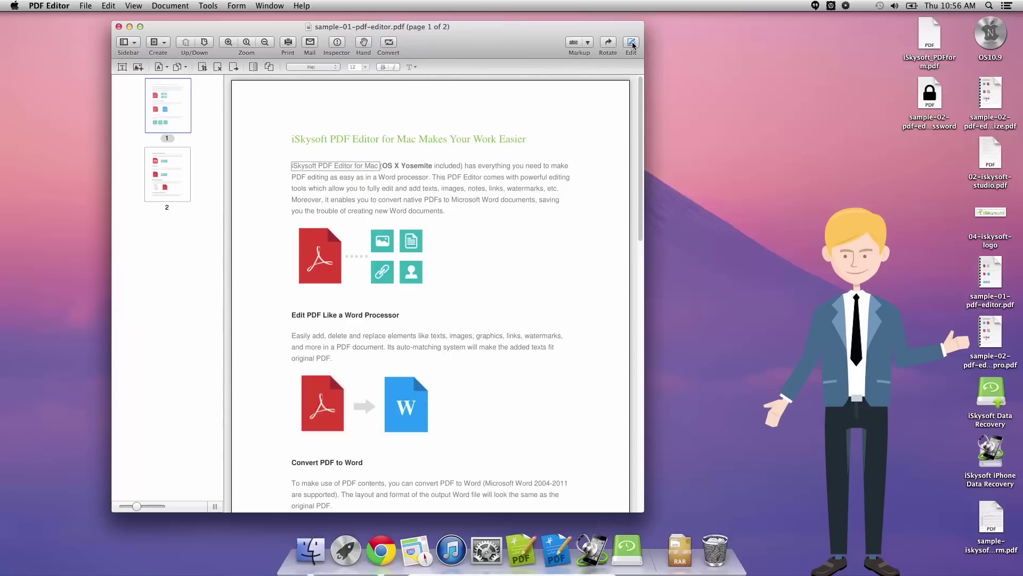
click(380, 199)
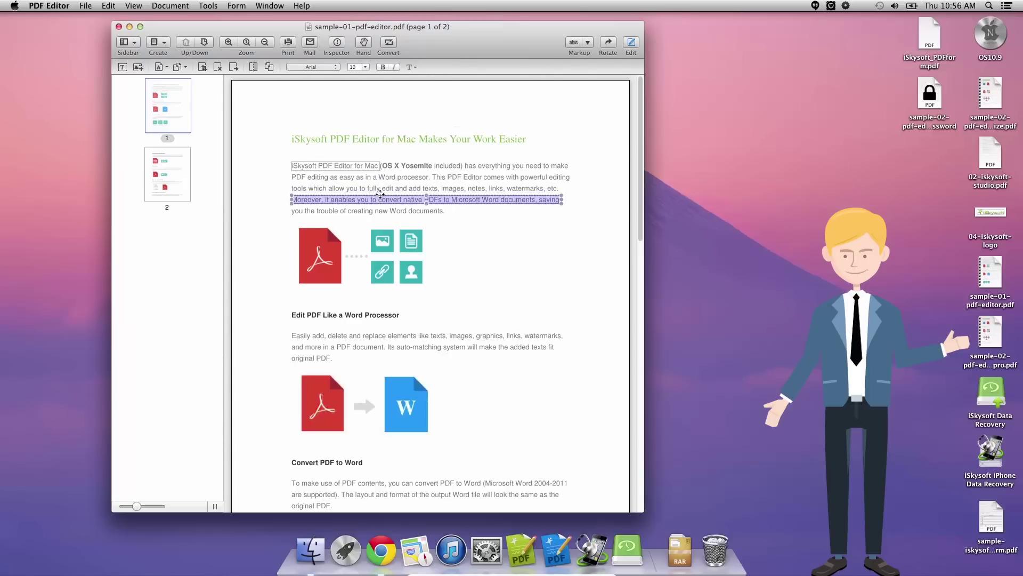
drag(497, 199, 368, 198)
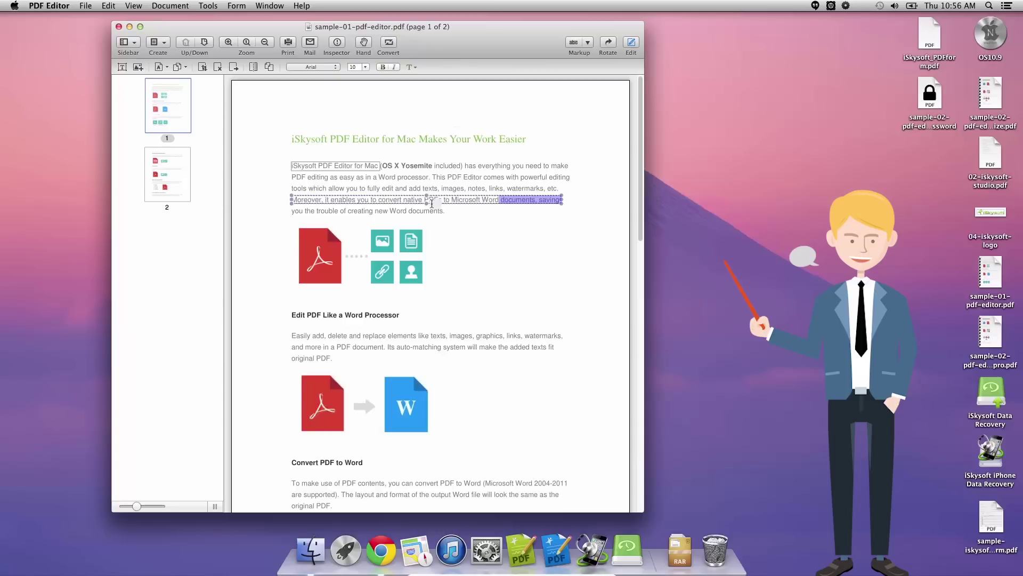
click(415, 67)
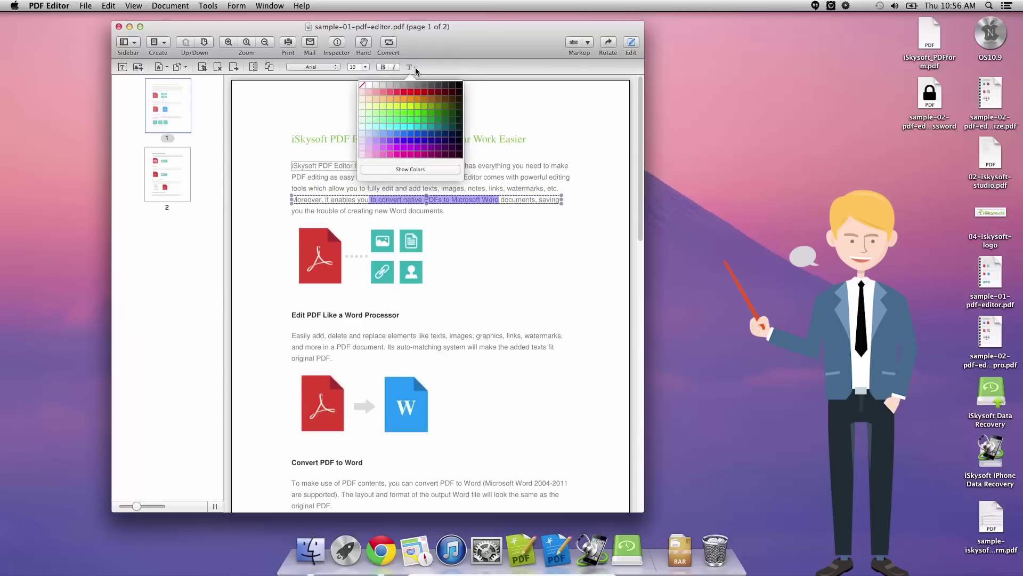
click(416, 99)
click(483, 262)
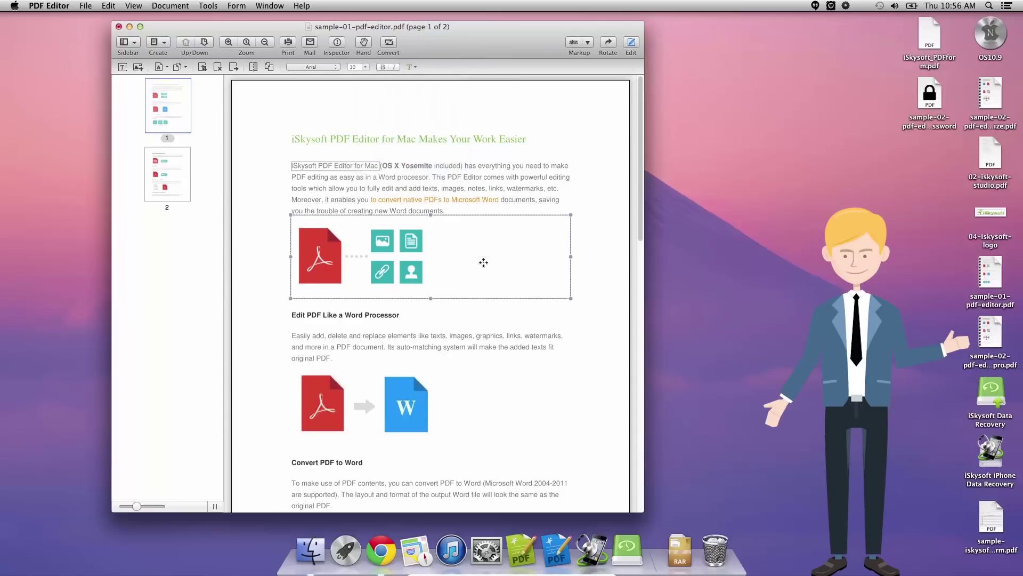
Highlight 'more in a PDF document' and show the text colour palette
click(372, 346)
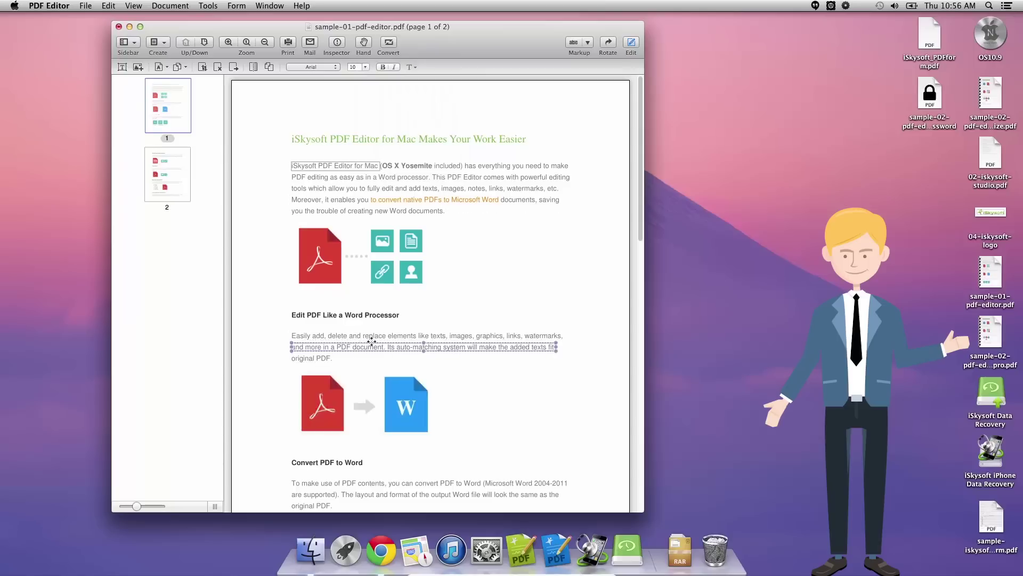
drag(383, 346, 292, 346)
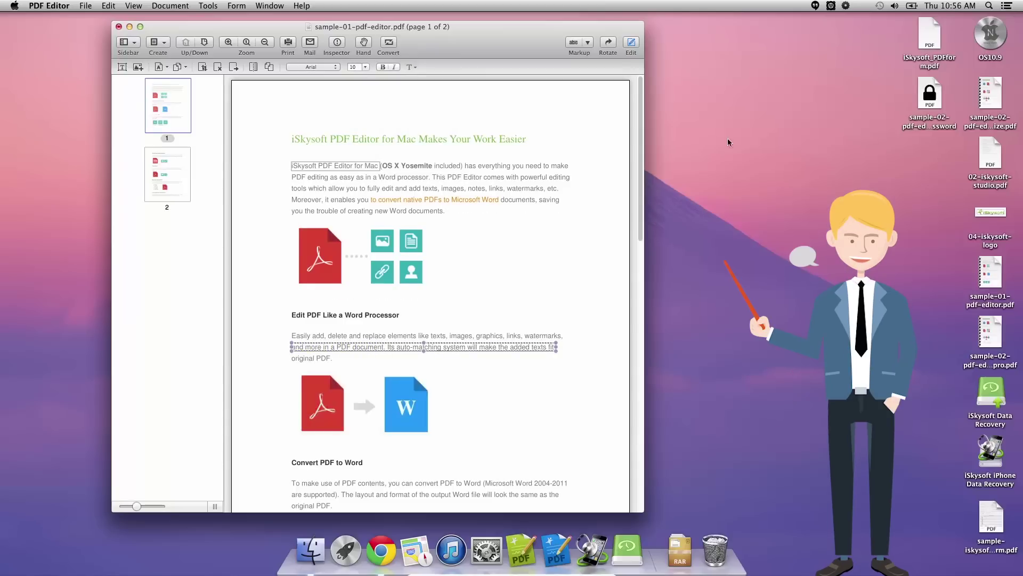
click(382, 348)
drag(384, 346, 304, 346)
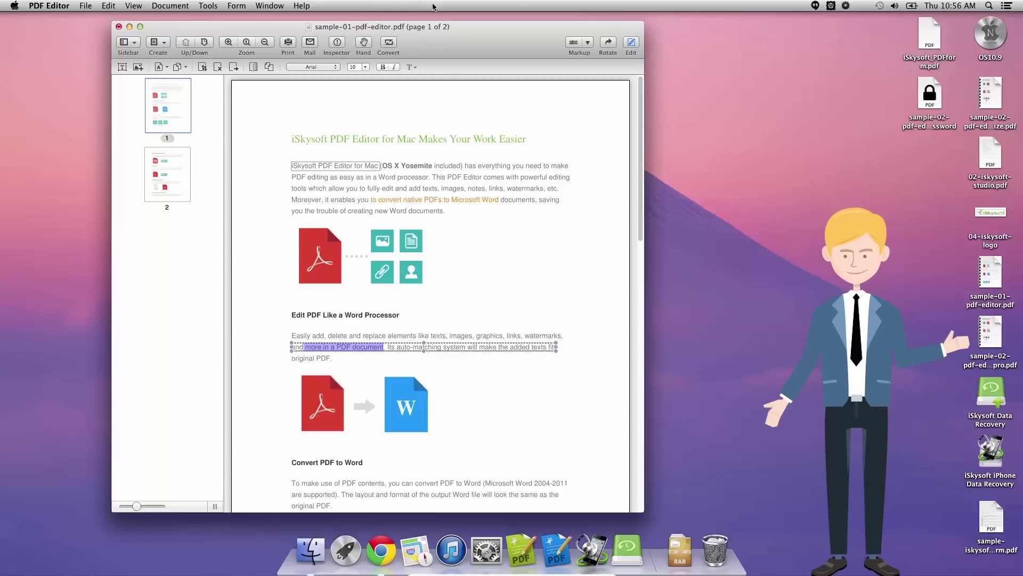
click(414, 68)
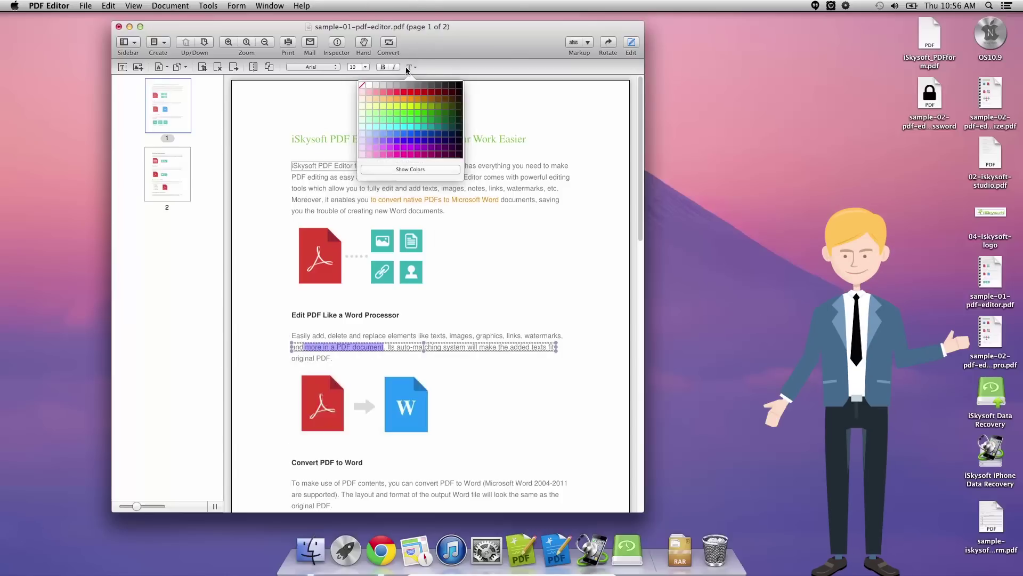
In Show Colors, raise the brightness and apply light cyan-blue from the colour wheel
click(409, 169)
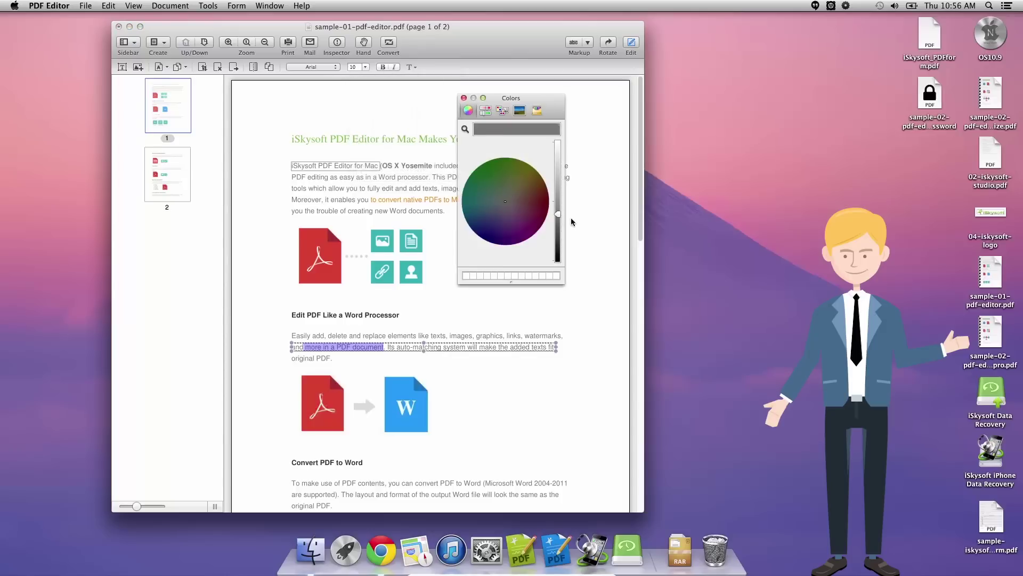
mouse_move(557, 214)
mouse_down()
mouse_move(557, 147)
mouse_move(558, 264)
mouse_move(559, 144)
mouse_up()
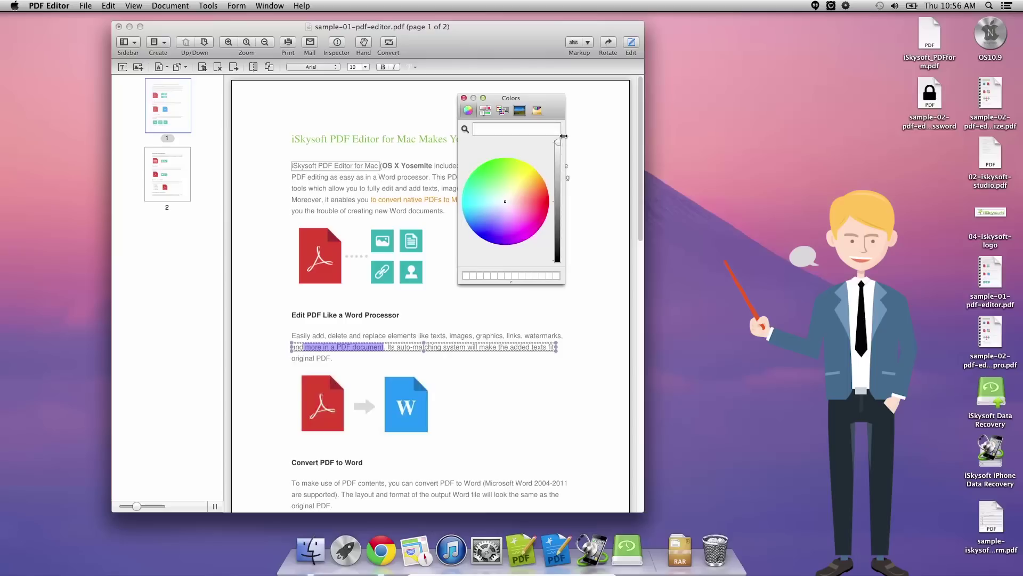
click(509, 194)
drag(508, 194, 477, 211)
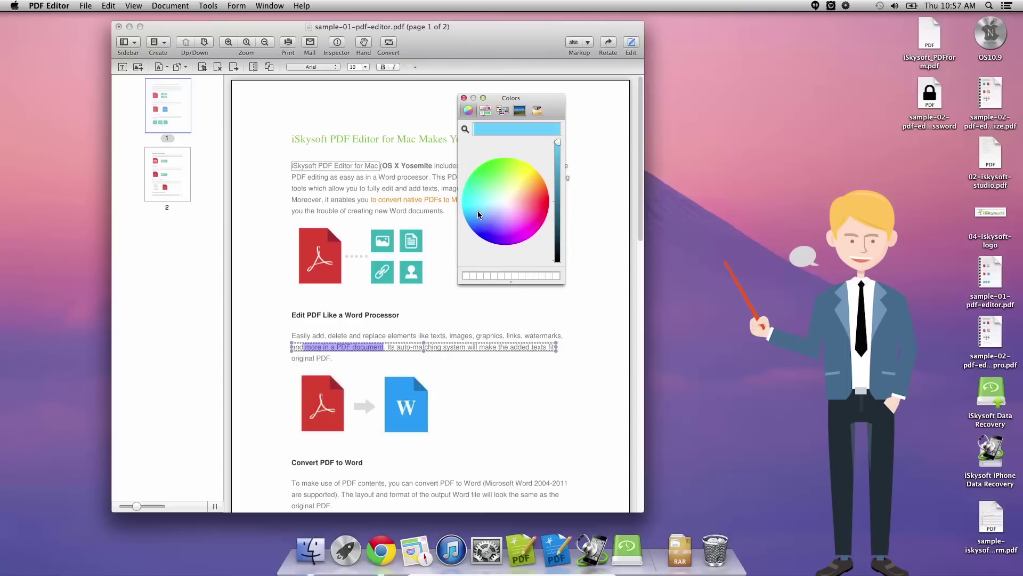
click(477, 210)
click(484, 112)
click(503, 111)
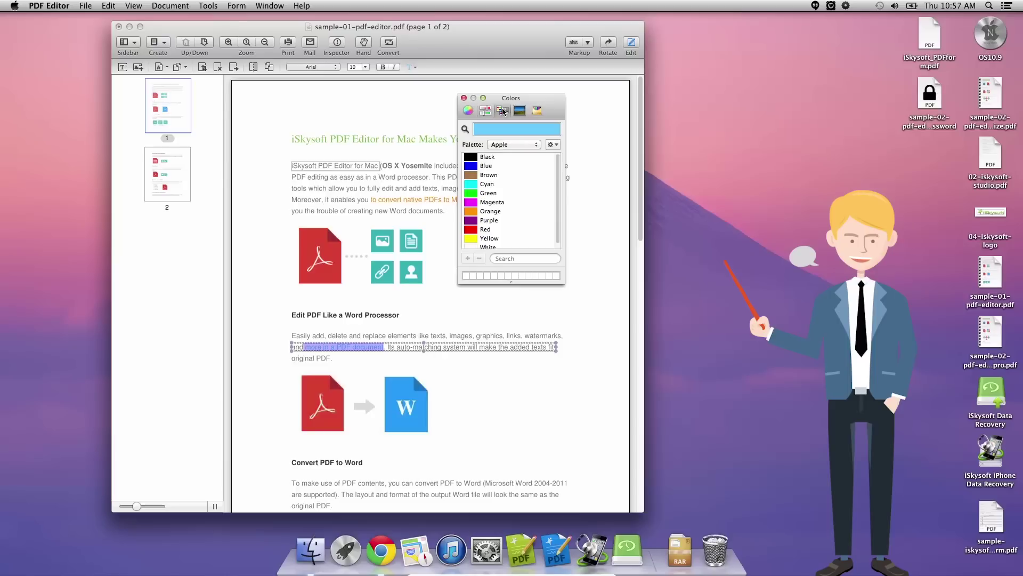
click(520, 111)
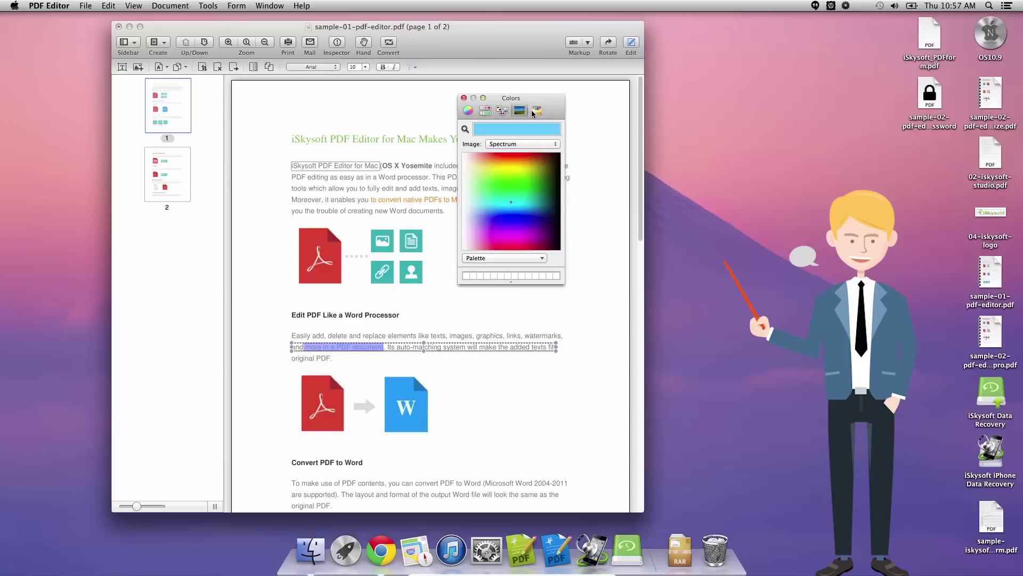
click(534, 113)
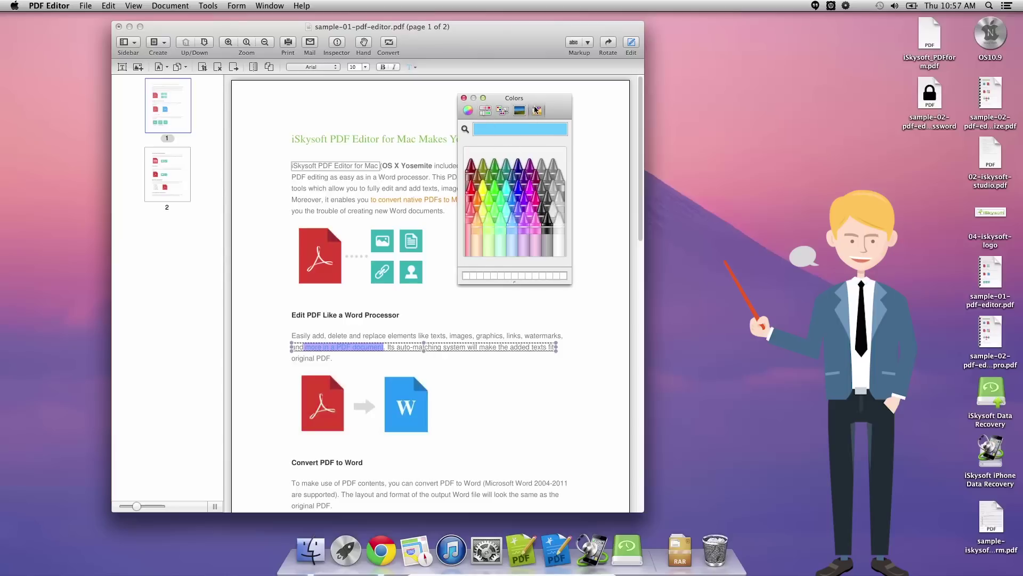
click(469, 111)
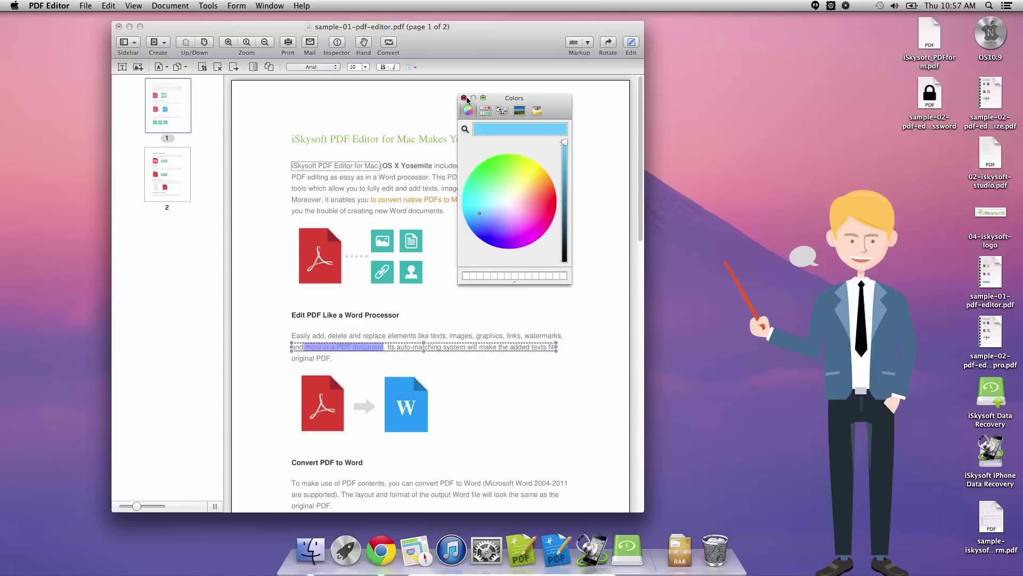
Close the Colors panel and deselect the text to reveal the blue phrase
click(465, 99)
click(521, 290)
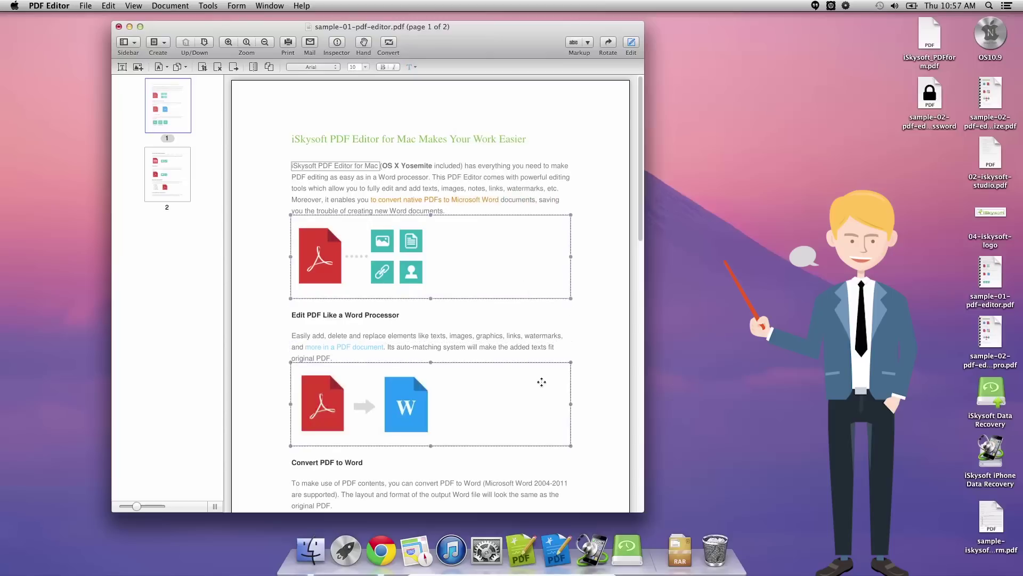